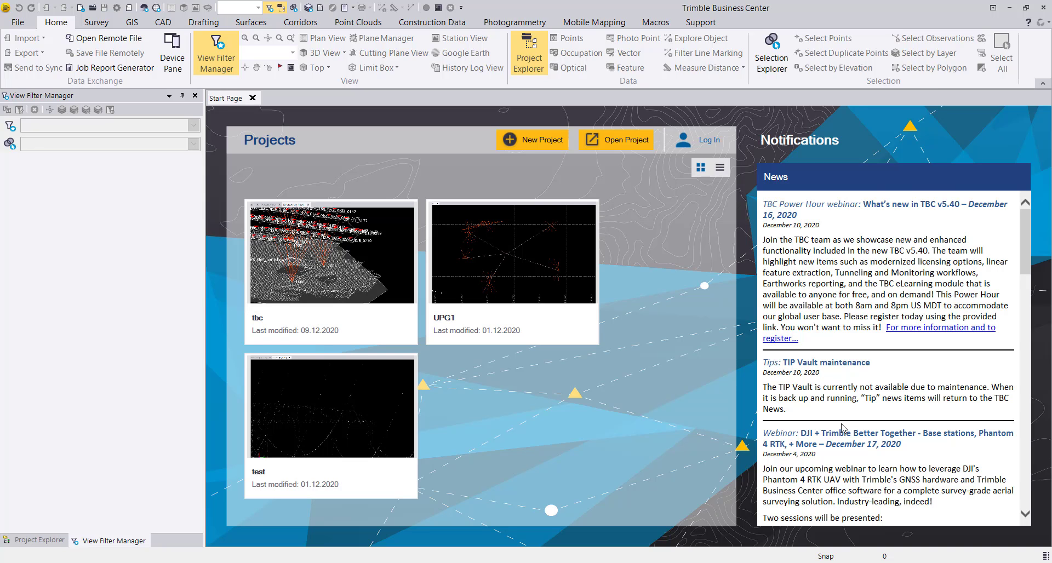
Step: Bring up Trimble Business Center Help with F1 at the Major Workflows overview page
key(F1)
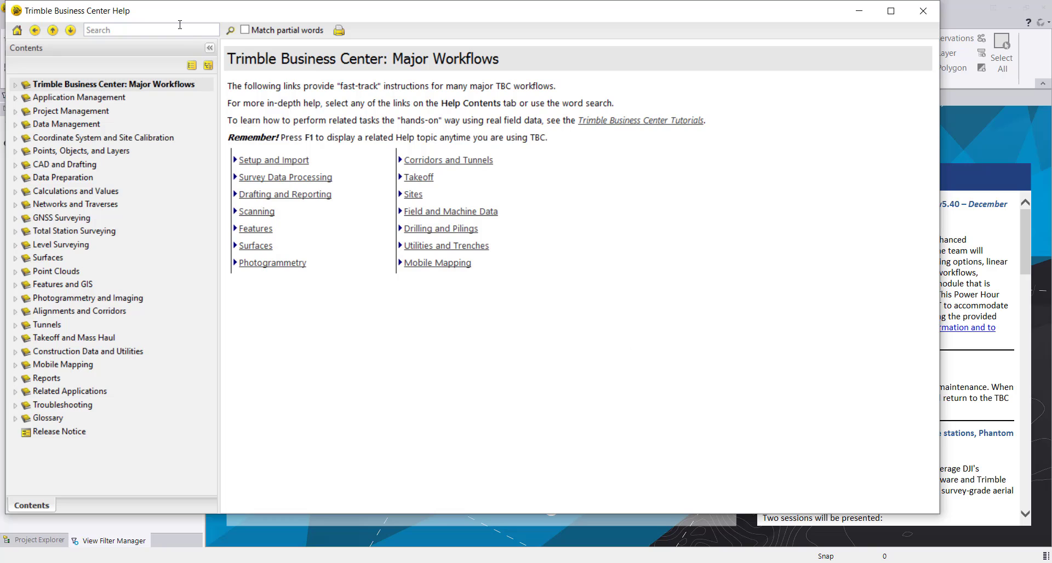
Step: Search Help for 'dji' and read the Import and Process DJI Aerial Survey Data topic
click(179, 24)
text(dji)
key(Return)
click(164, 109)
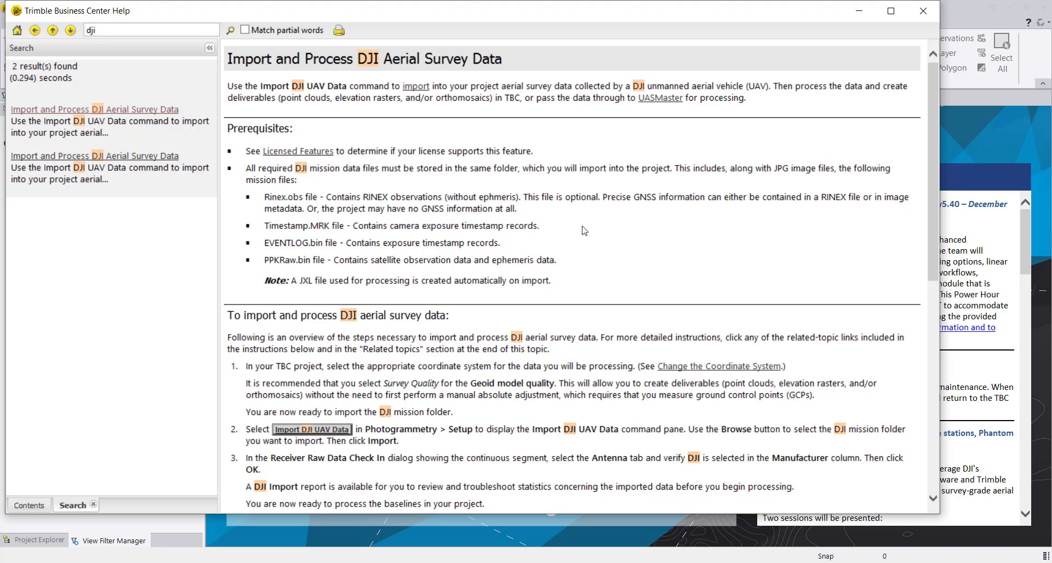
scroll(531, 315, down, 4)
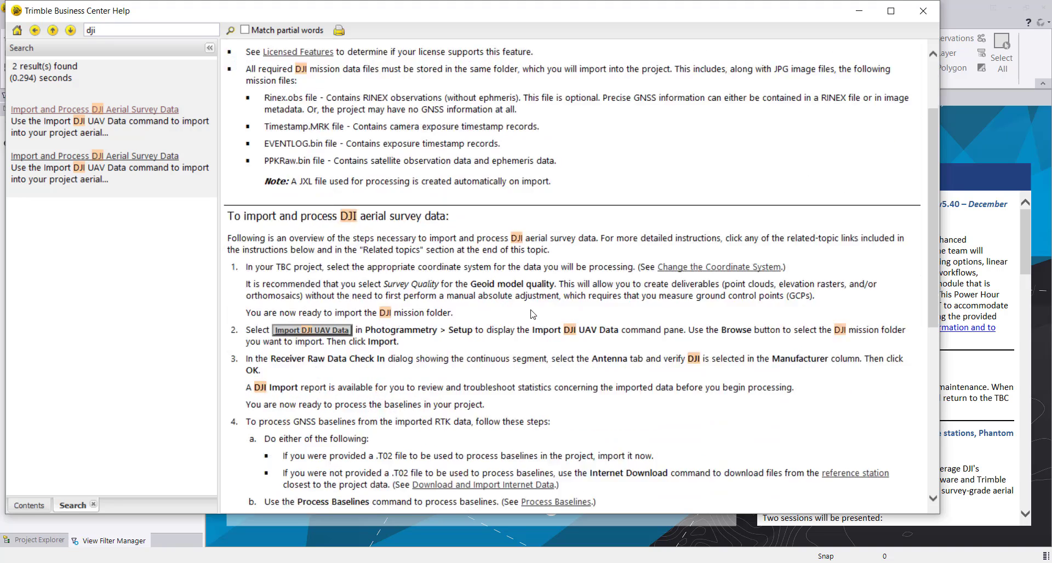
scroll(419, 373, down, 3)
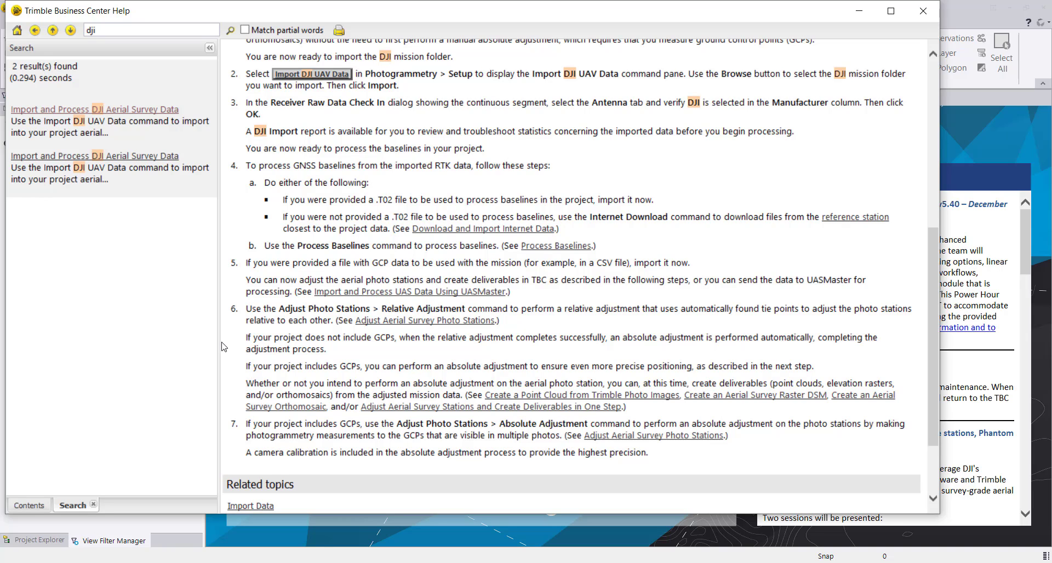
scroll(224, 347, up, 6)
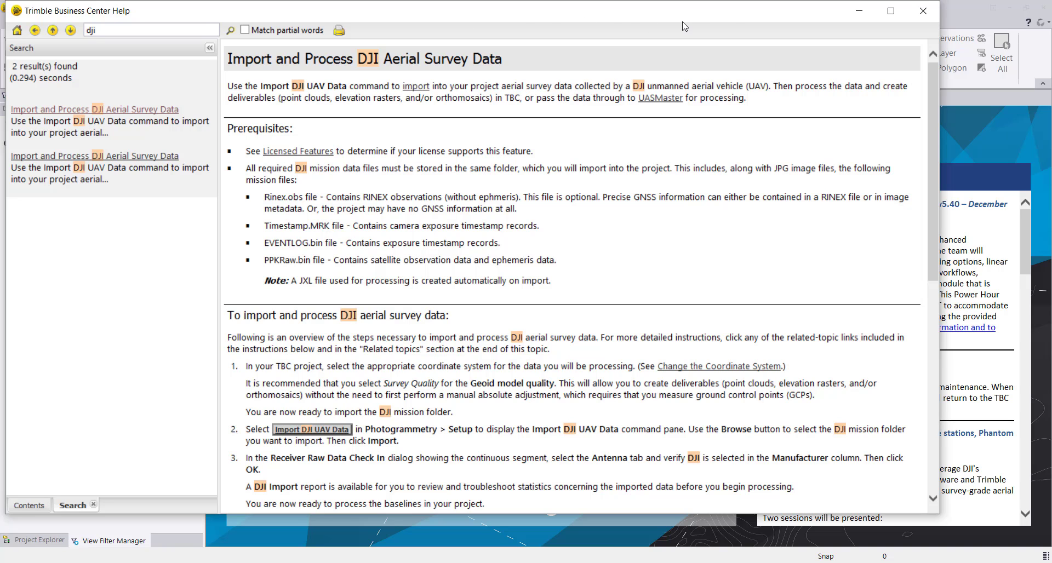
click(923, 11)
Step: Create a blank-template project and drag in WtPk Office Control 2.jxl from the additionals folder
click(502, 141)
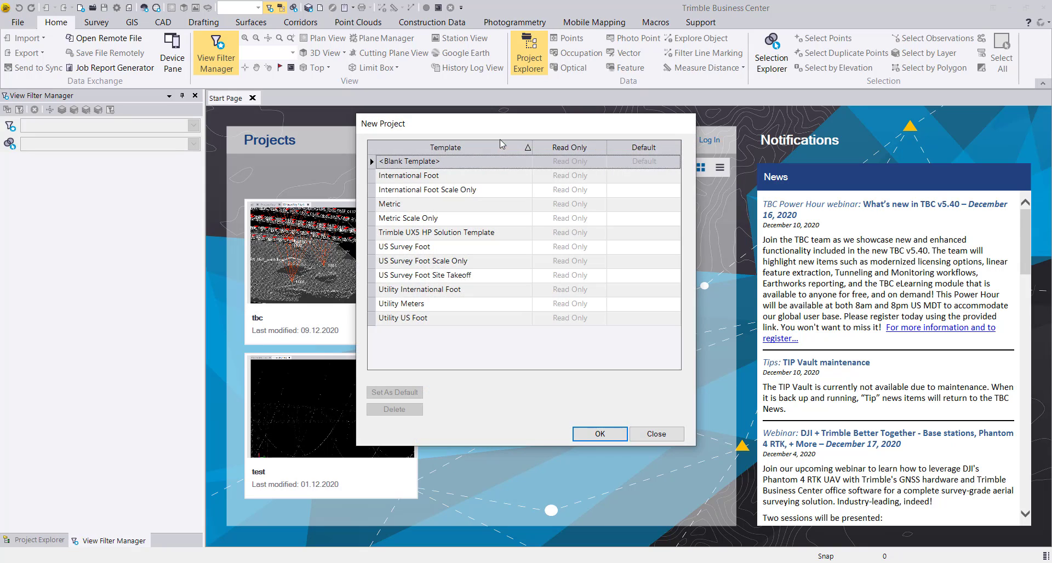
click(590, 435)
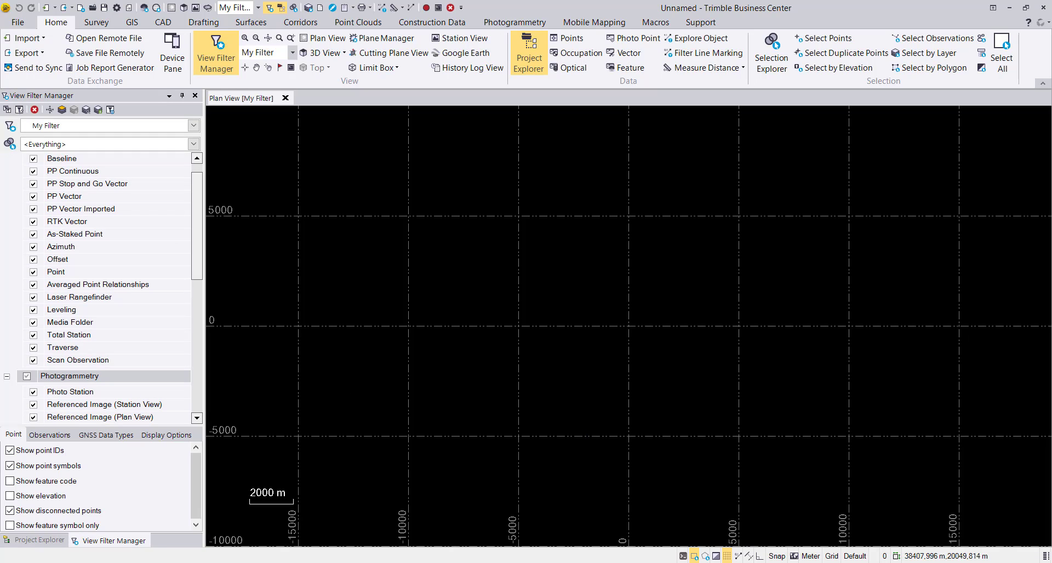
key(alt+Tab)
click(418, 151)
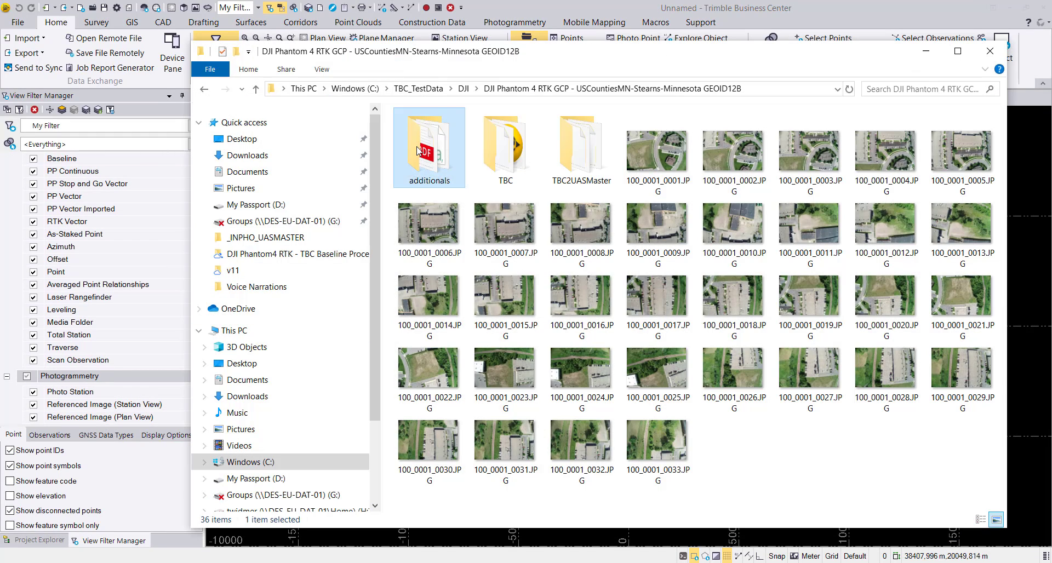
double_click(418, 151)
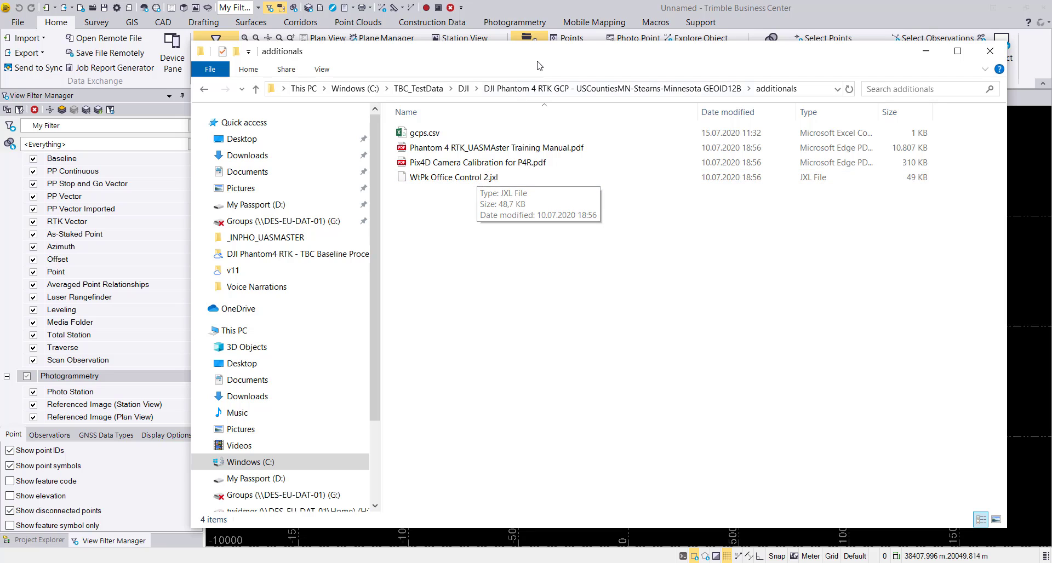
drag(537, 52, 525, 231)
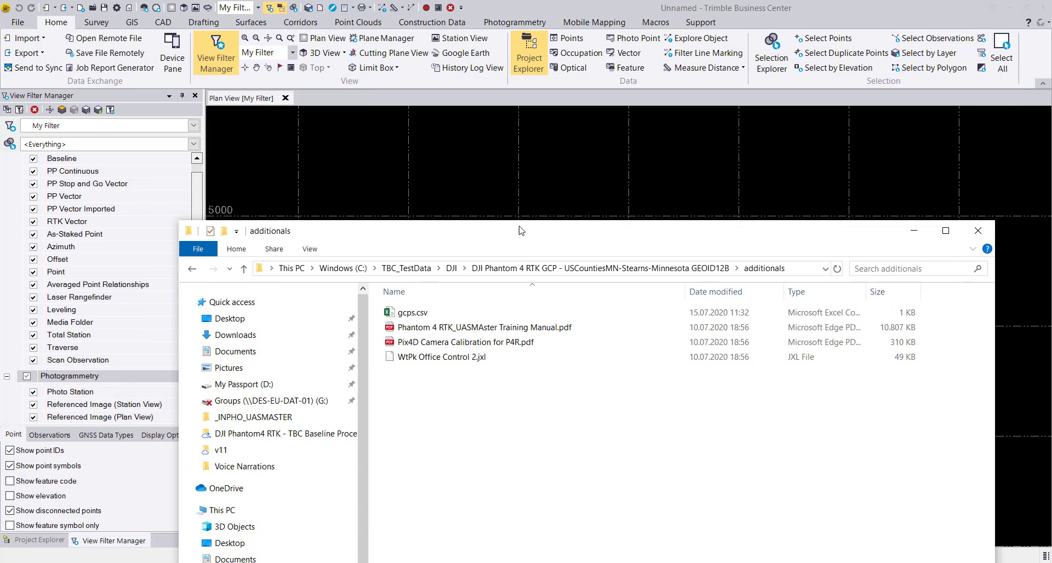
click(432, 357)
drag(433, 366, 922, 185)
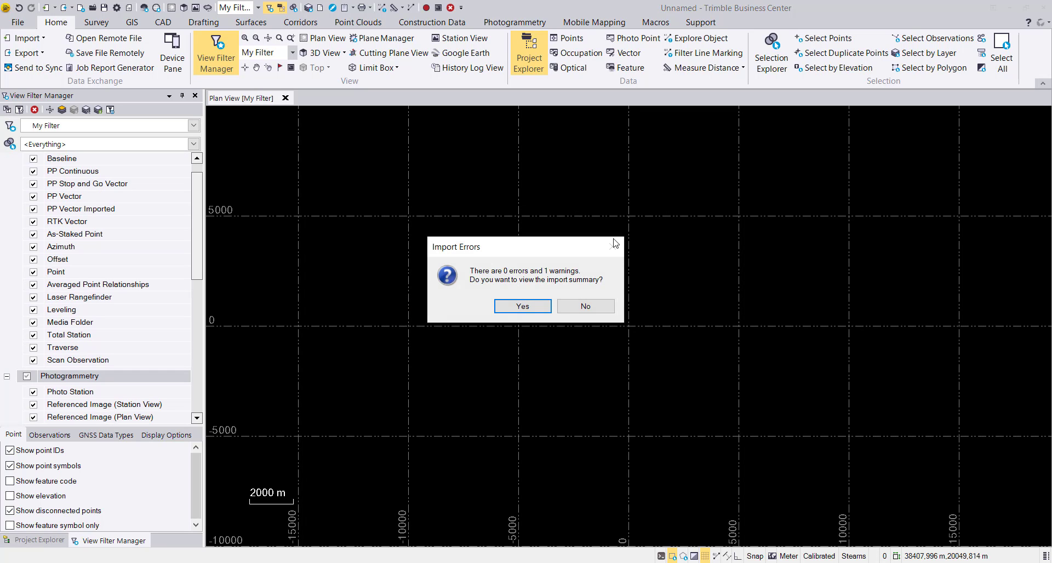
Step: View the control file's import summary in the browser, then zoom the plan view on the control points
click(523, 305)
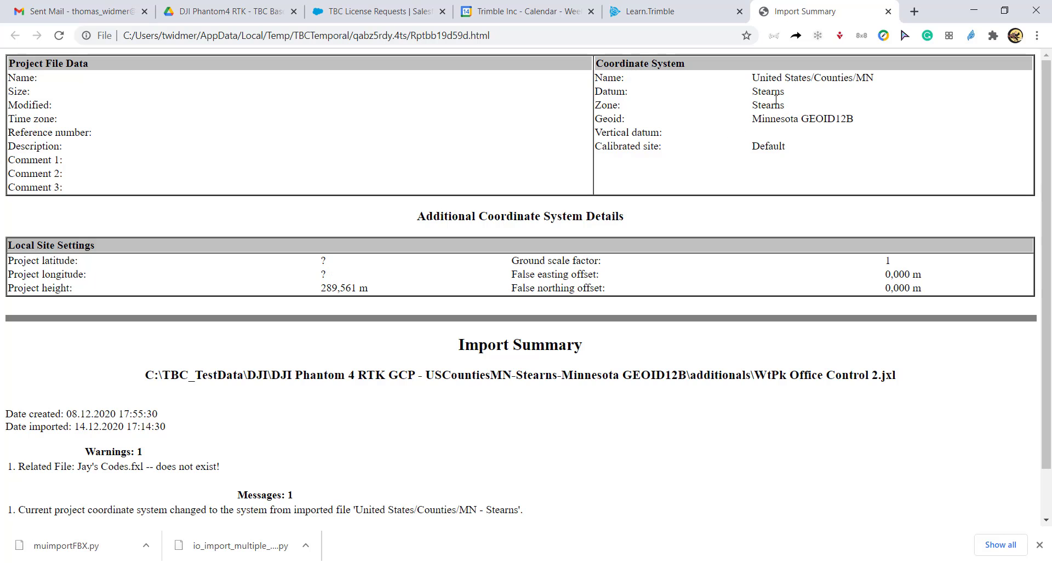
click(973, 10)
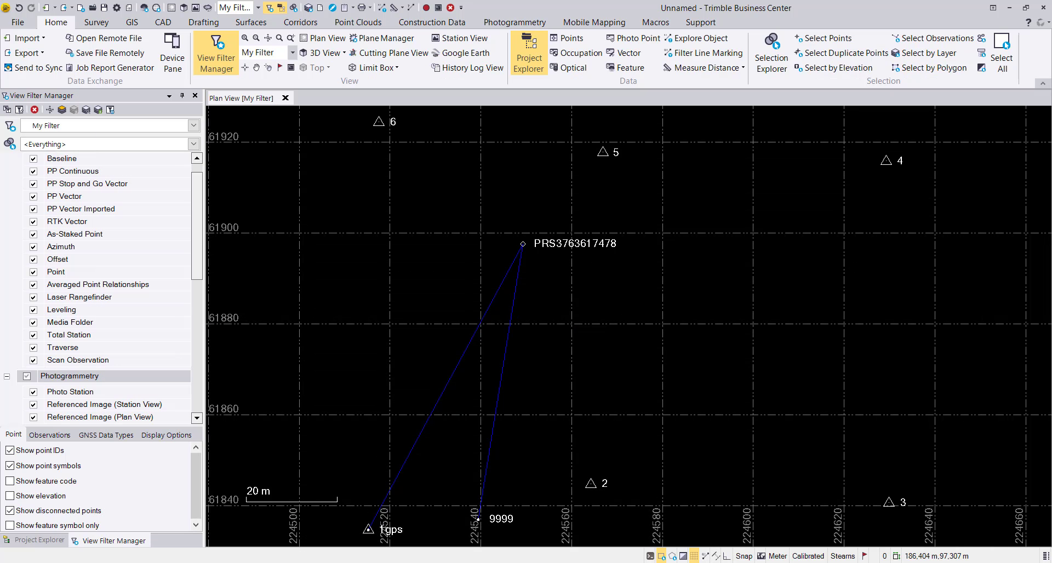
scroll(373, 164, down, 2)
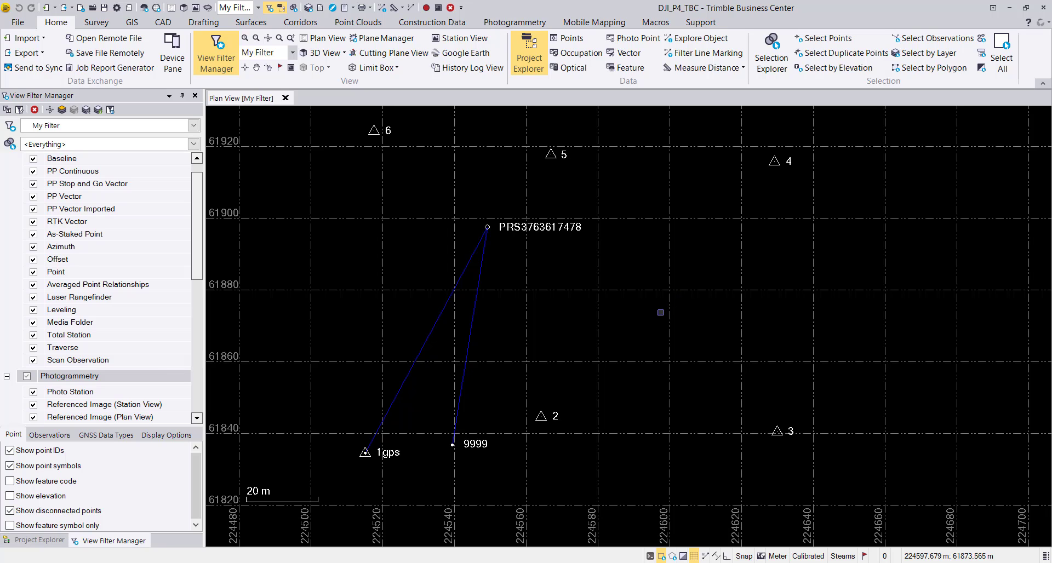
Step: Launch the ImportDJI command from the Photogrammetry command search
click(508, 25)
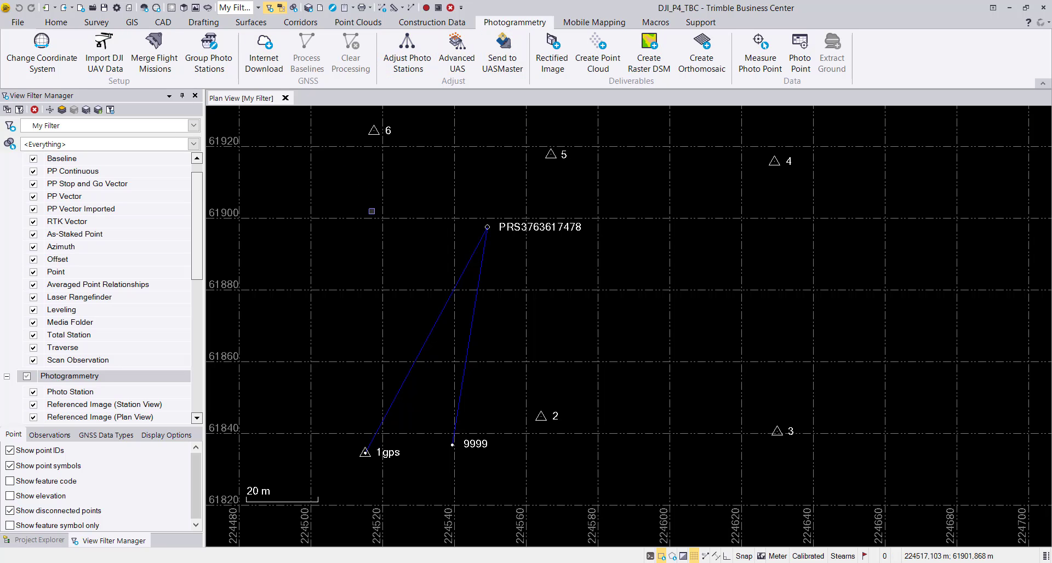
key(ctrl+q)
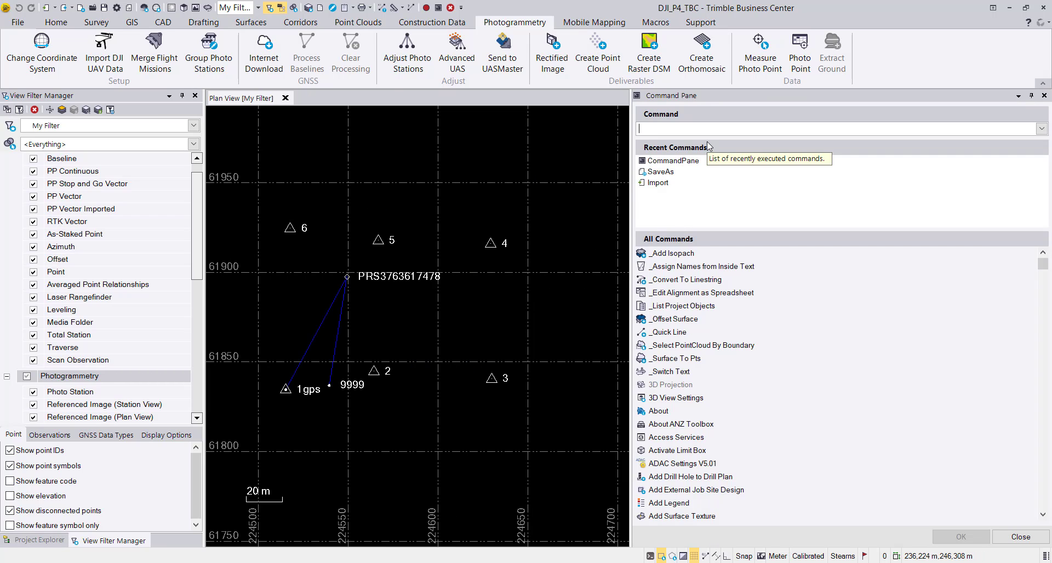
text(dji)
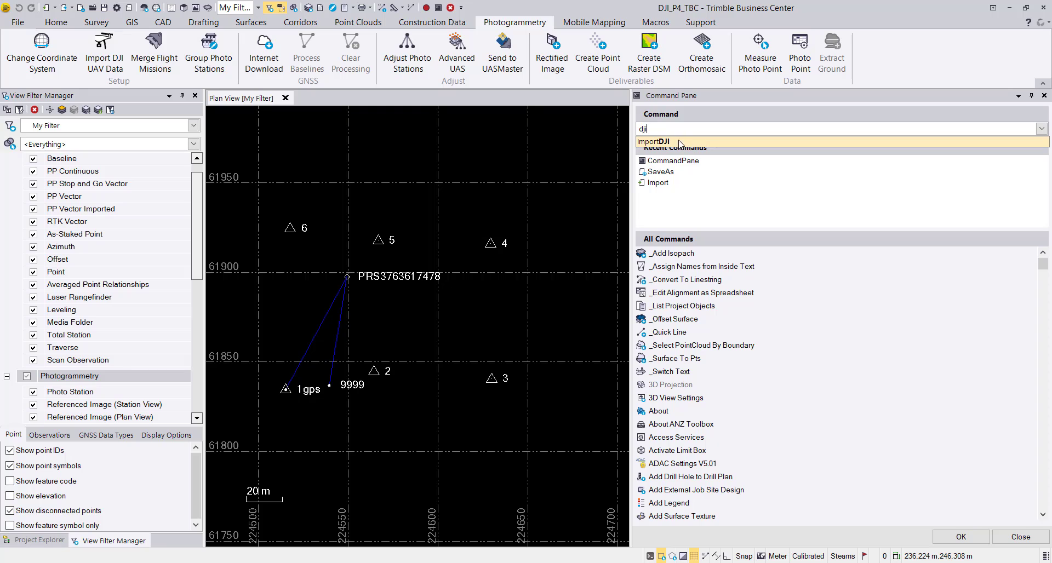
click(654, 142)
key(Return)
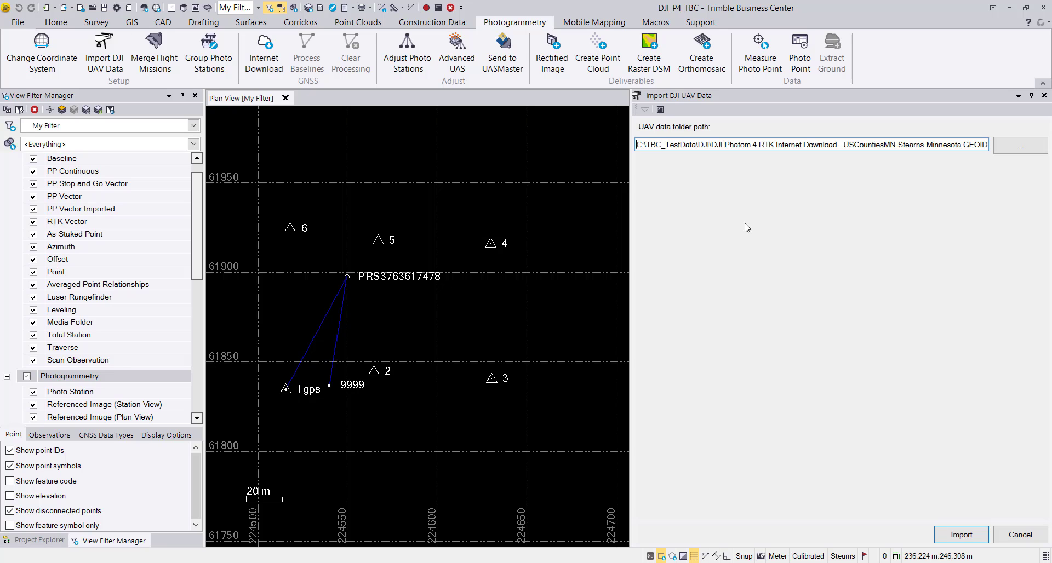
Step: Set the UAV data folder path to the DJI Phantom 4 RTK GCP mission folder
key(ctrl+a)
text(C:\TBC_TestData\DJI\DJI Phantom 4 RTK GCP - USCountiesMN-Stearns-Minnesota GEOID12B)
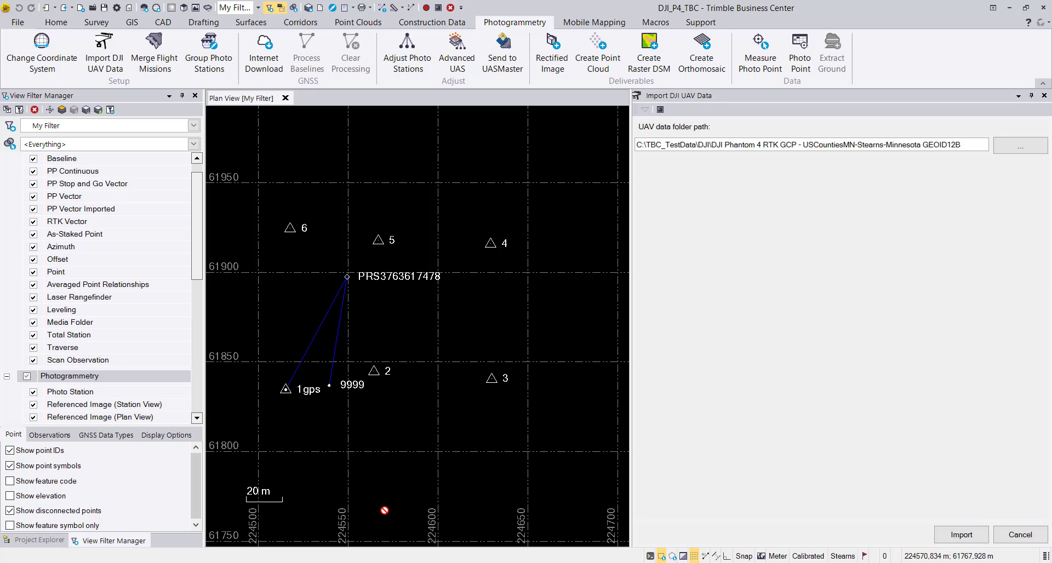
click(375, 562)
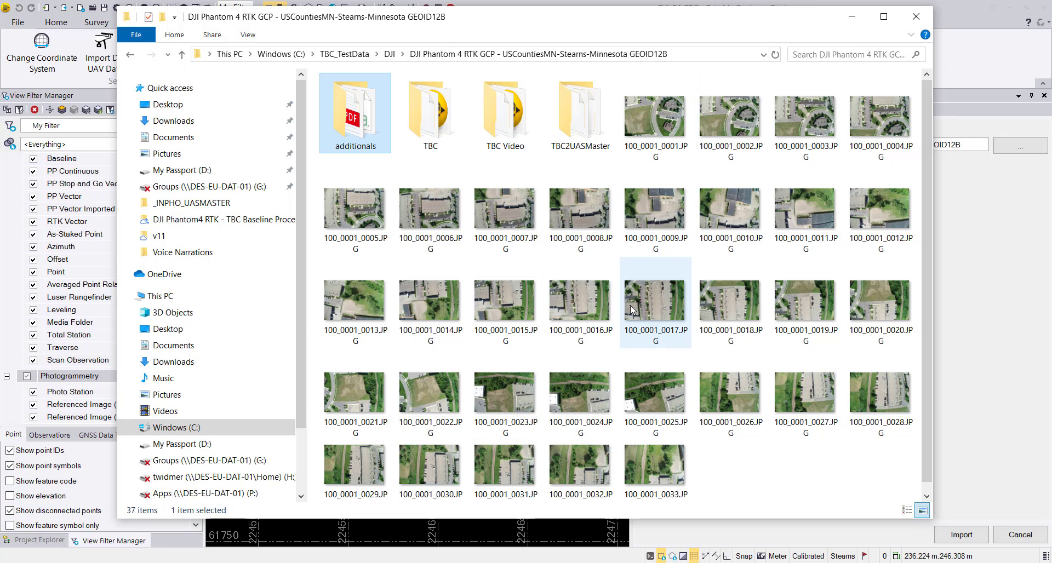
click(852, 20)
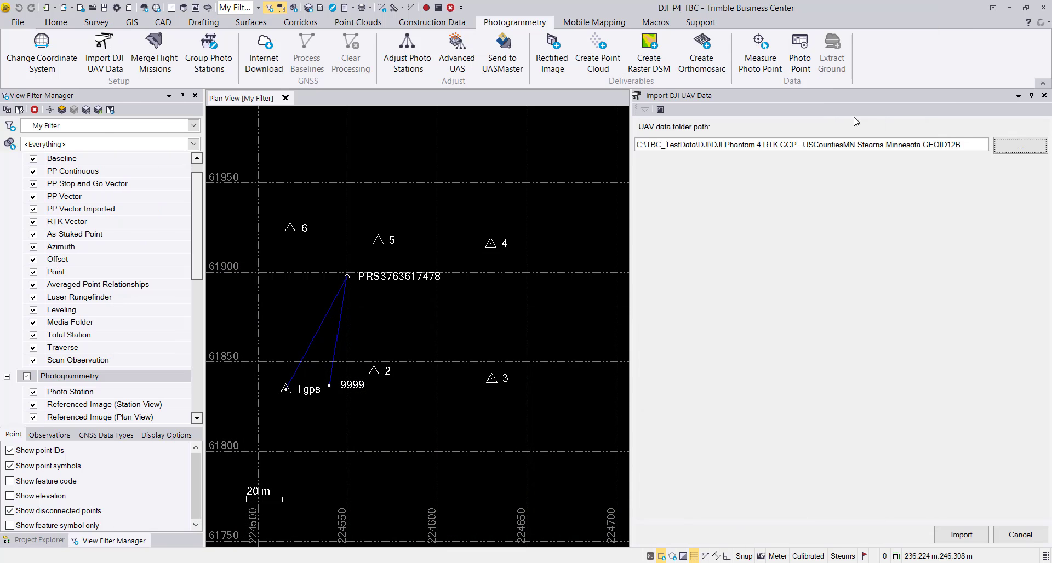
Step: Import the DJI photos as photo stations and open the Imported Files import report
click(944, 543)
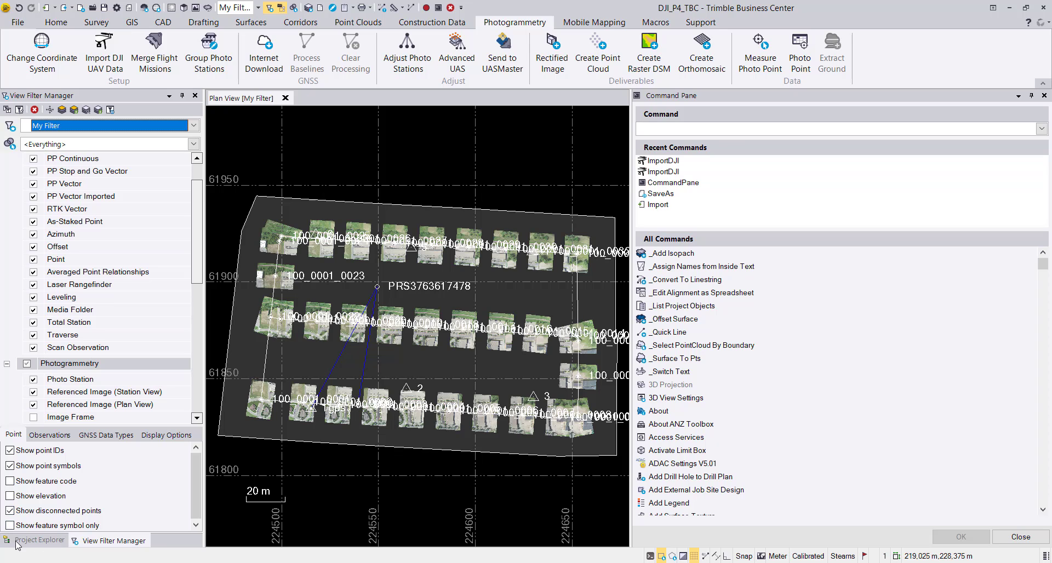
click(35, 543)
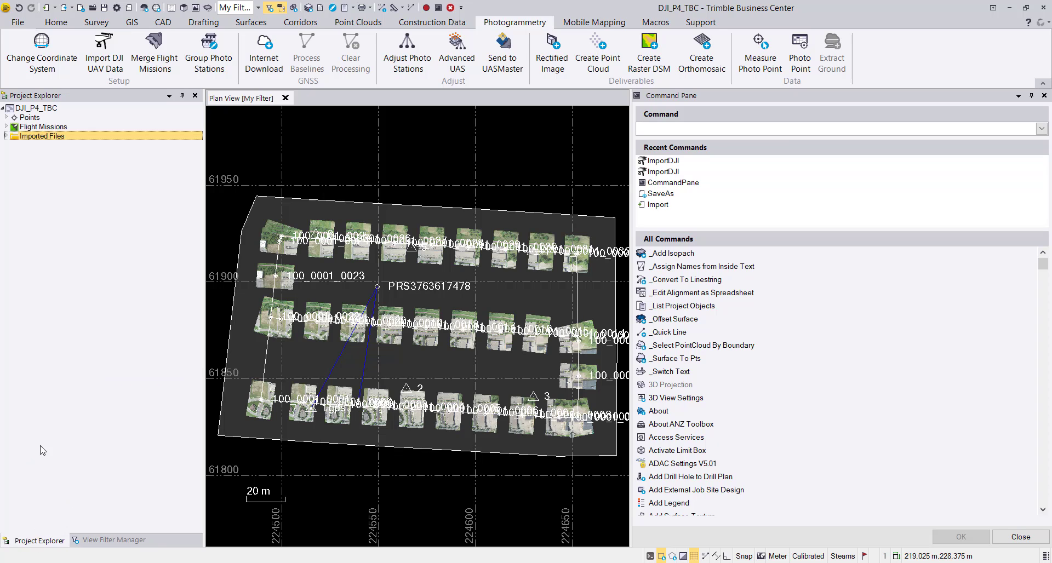
right_click(40, 137)
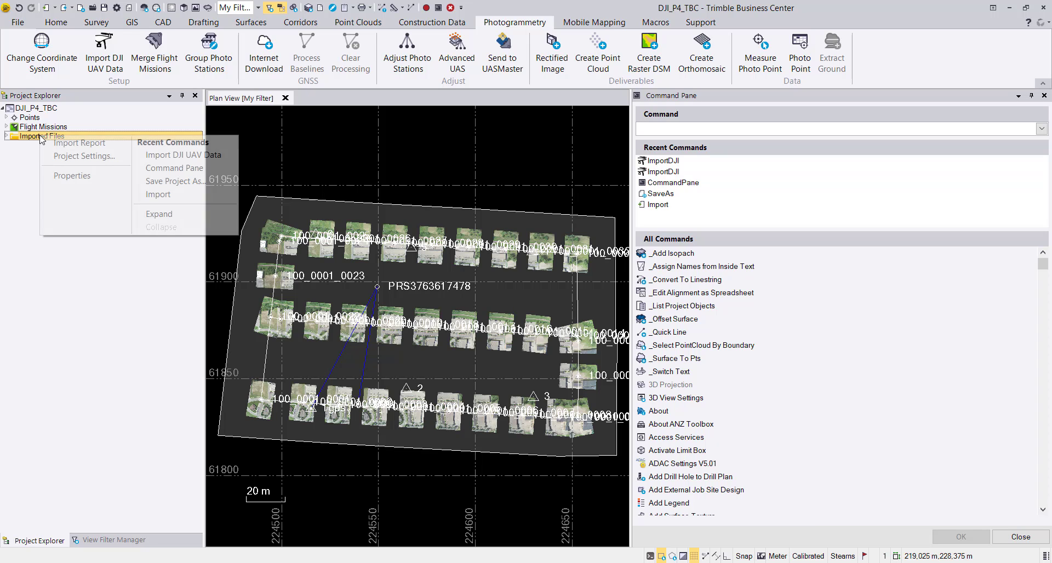
click(82, 143)
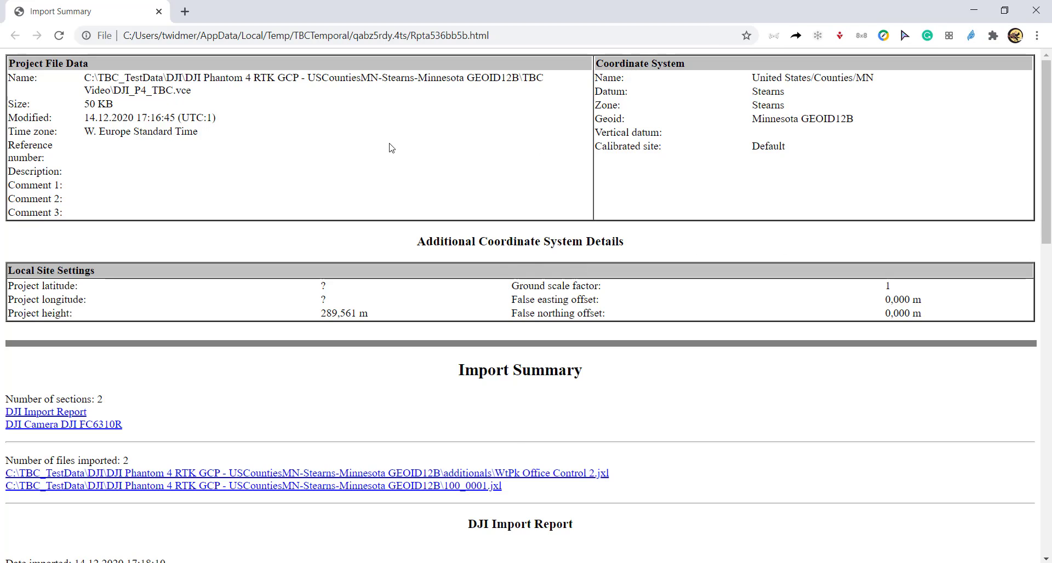
Step: Review the DJI Import Report's 33 RTK images from the FC6310R camera, then return to Trimble Business Center
scroll(485, 208, down, 5)
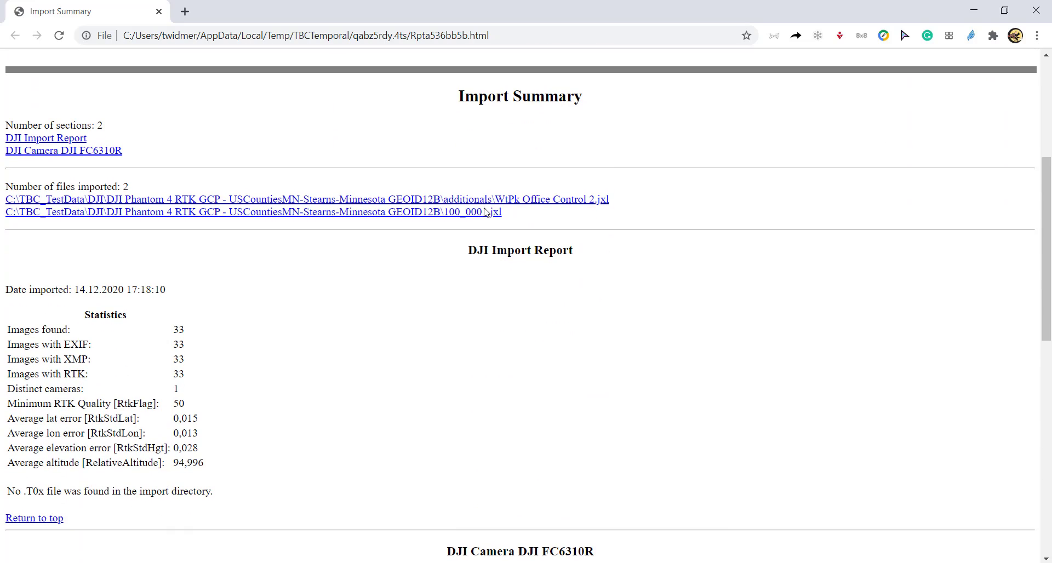
scroll(477, 284, down, 3)
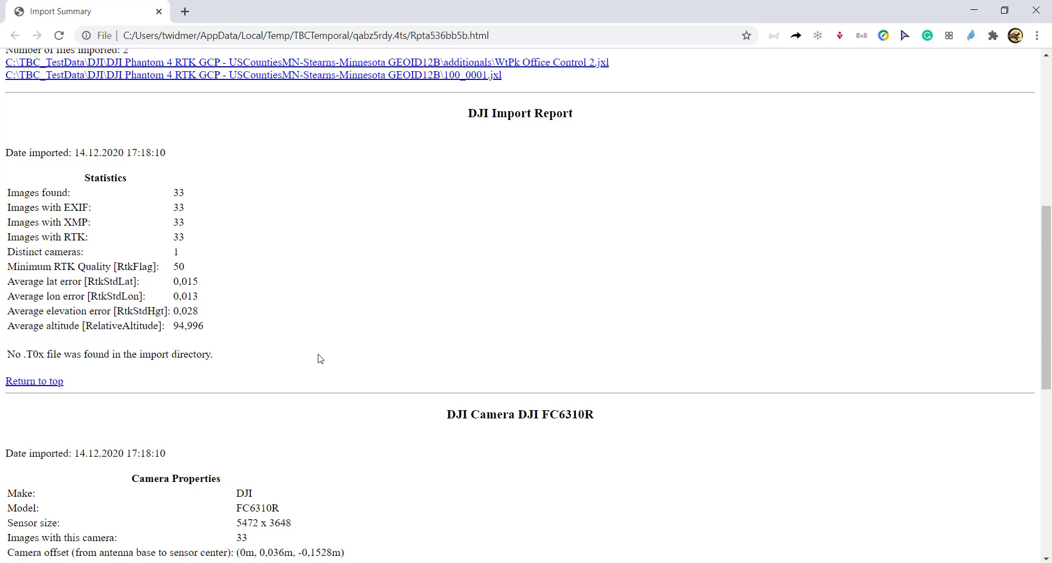
key(alt+Tab)
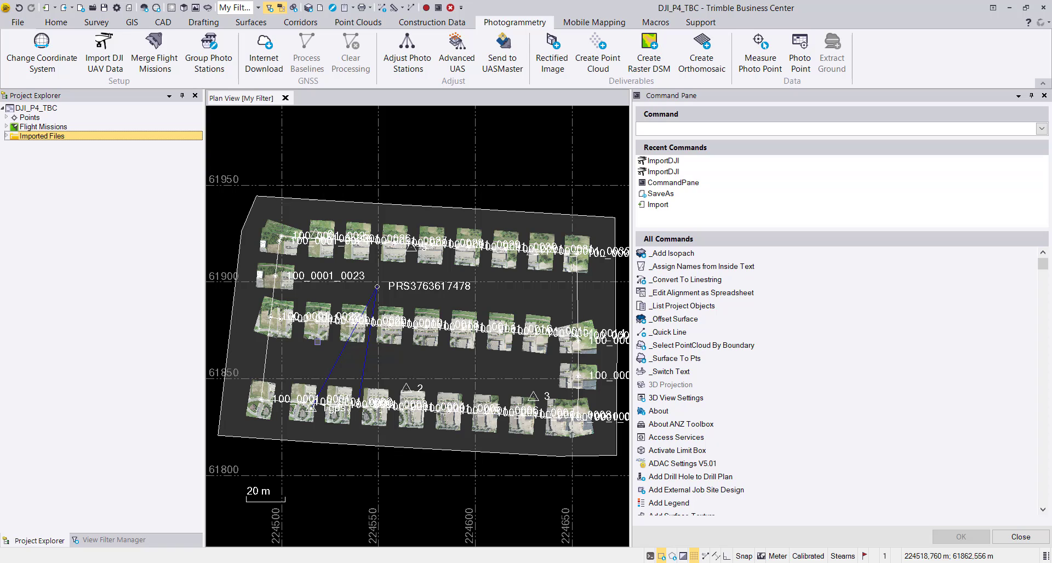
Step: Run Adjust Photo Stations as a Relative Adjustment of the DJI Flight Mission
click(405, 59)
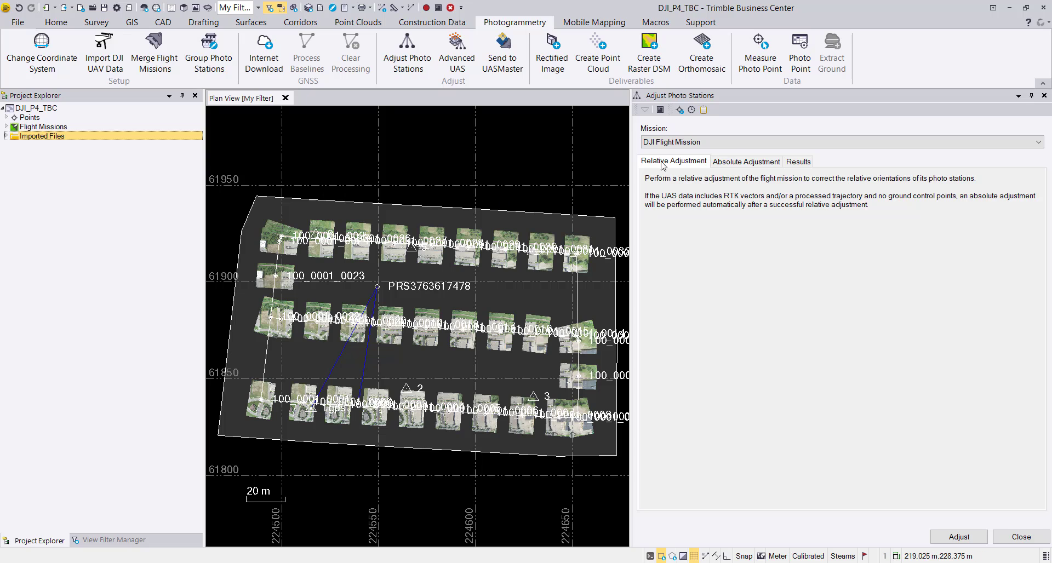
click(959, 537)
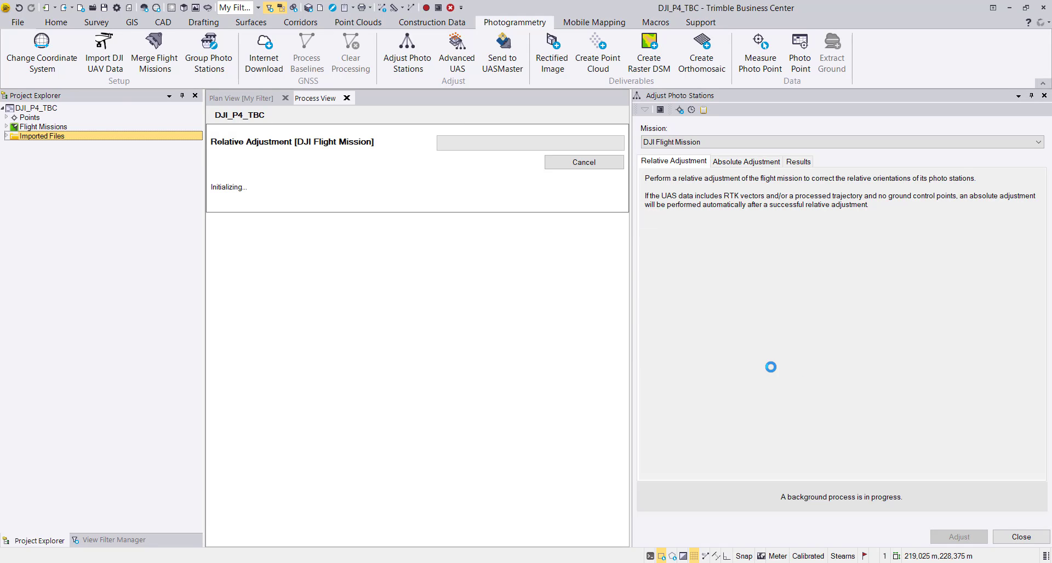